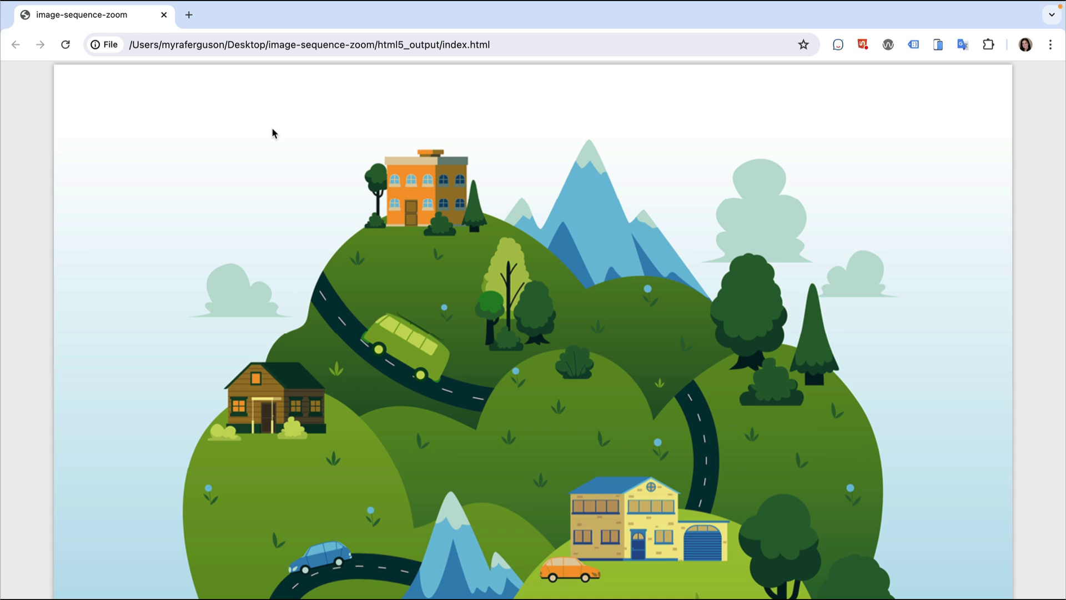
Check the map's 37% scale, show Layer 2, and select its empty 480 × 270 px frame.
{"action": "left_click", "coordinate": [409, 185]}
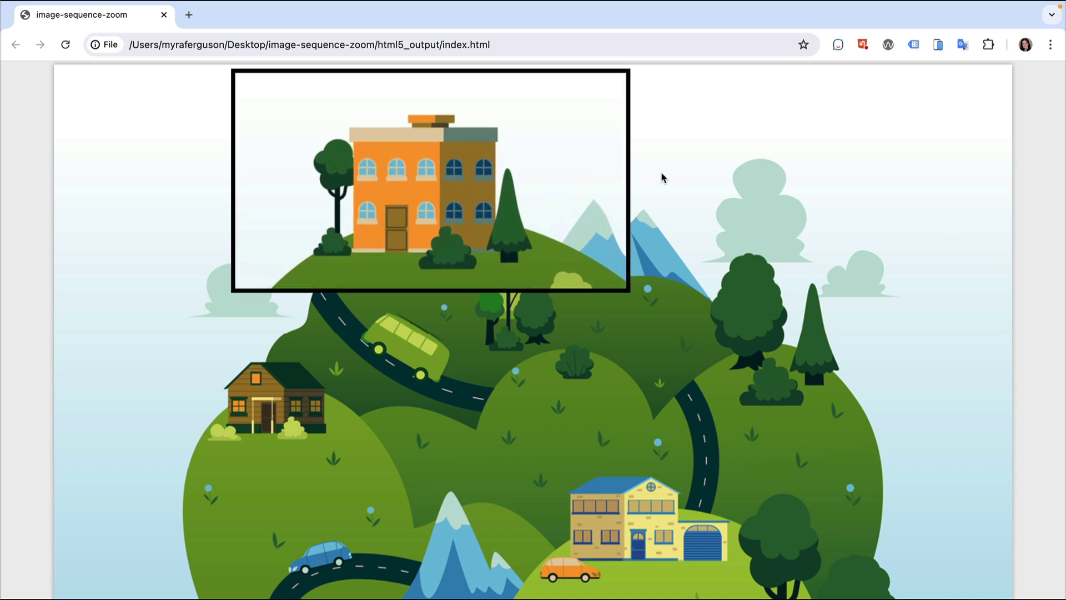
{"action": "left_click", "coordinate": [439, 182]}
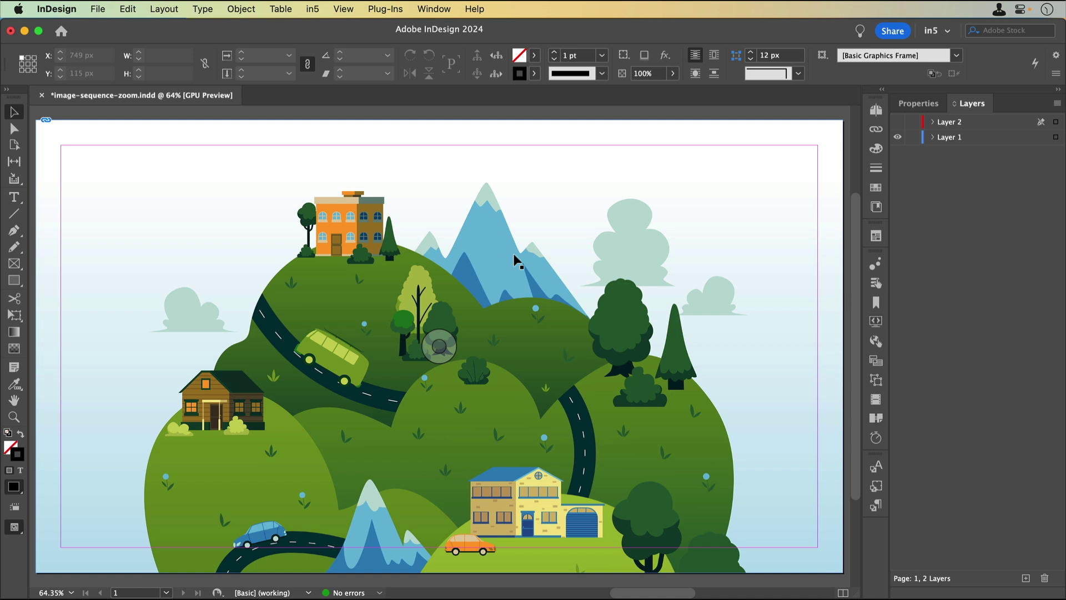
{"action": "left_click", "coordinate": [440, 346]}
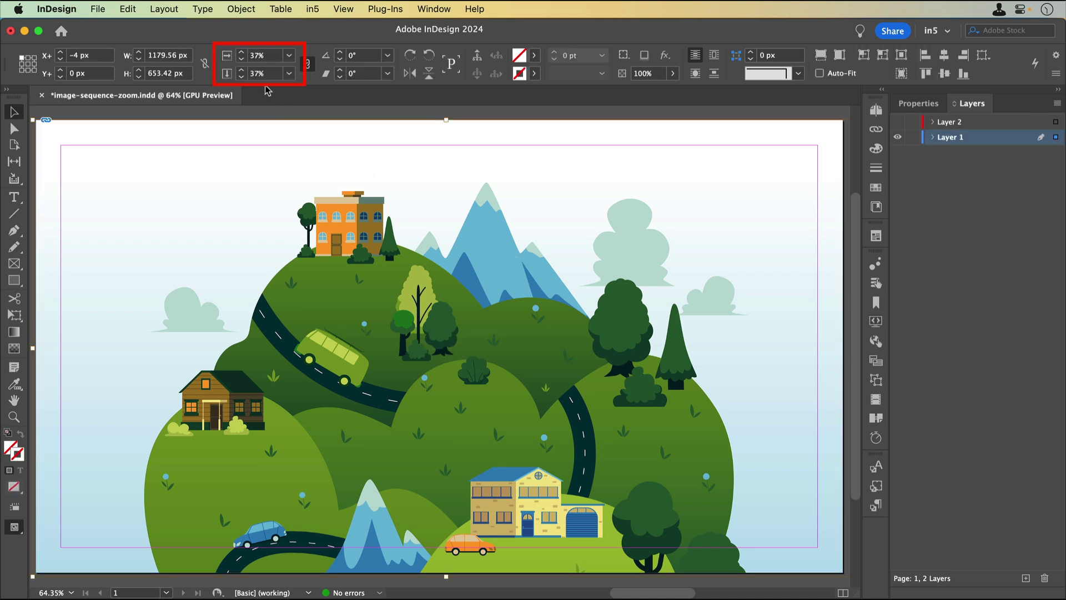
{"action": "left_click", "coordinate": [898, 121]}
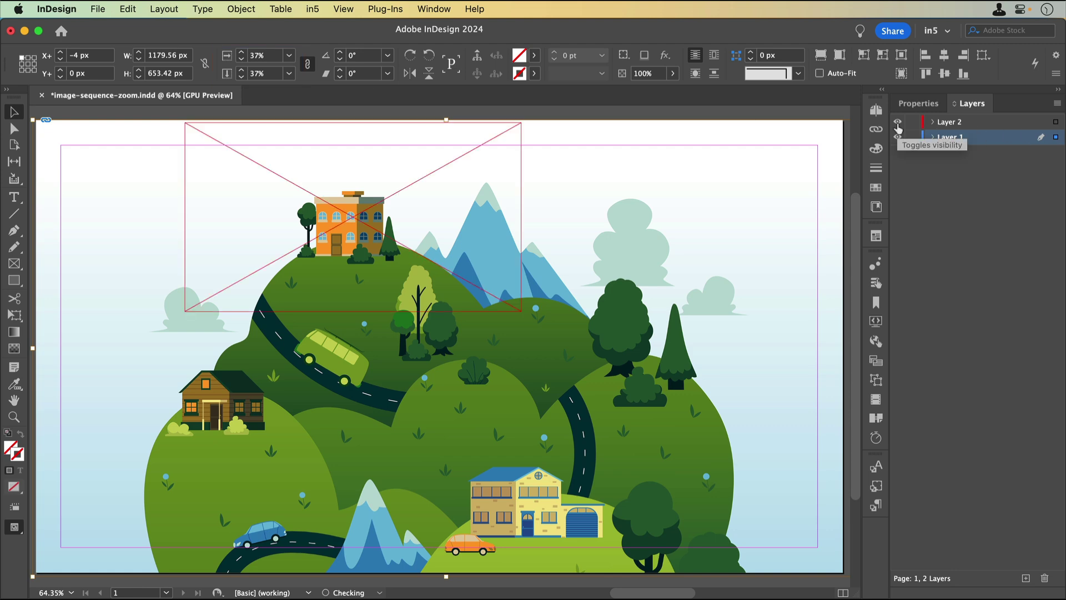
{"action": "left_click", "coordinate": [1056, 122]}
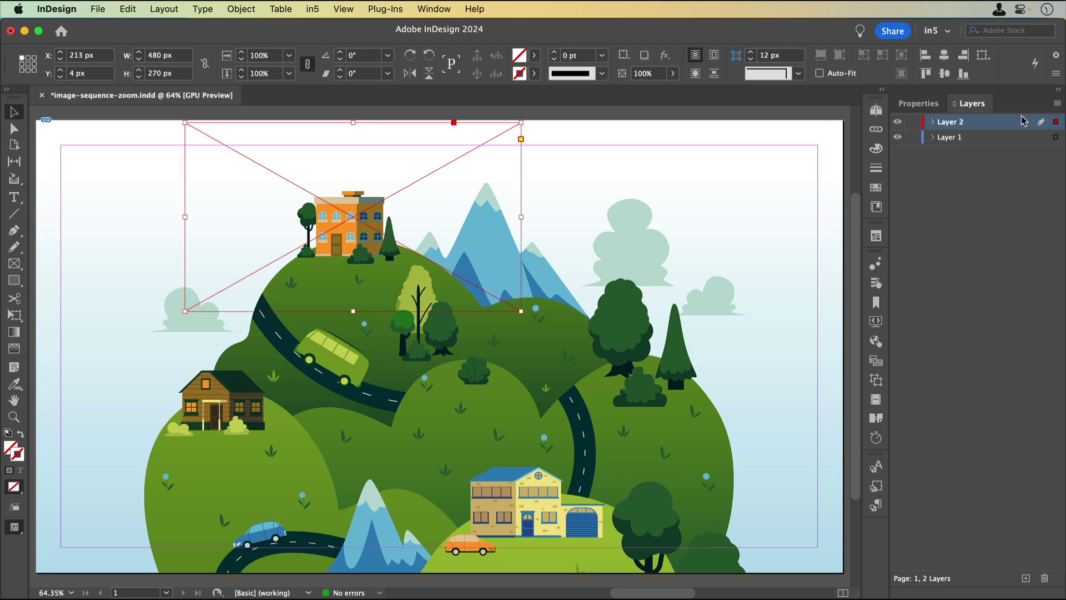
{"action": "left_click", "coordinate": [929, 108]}
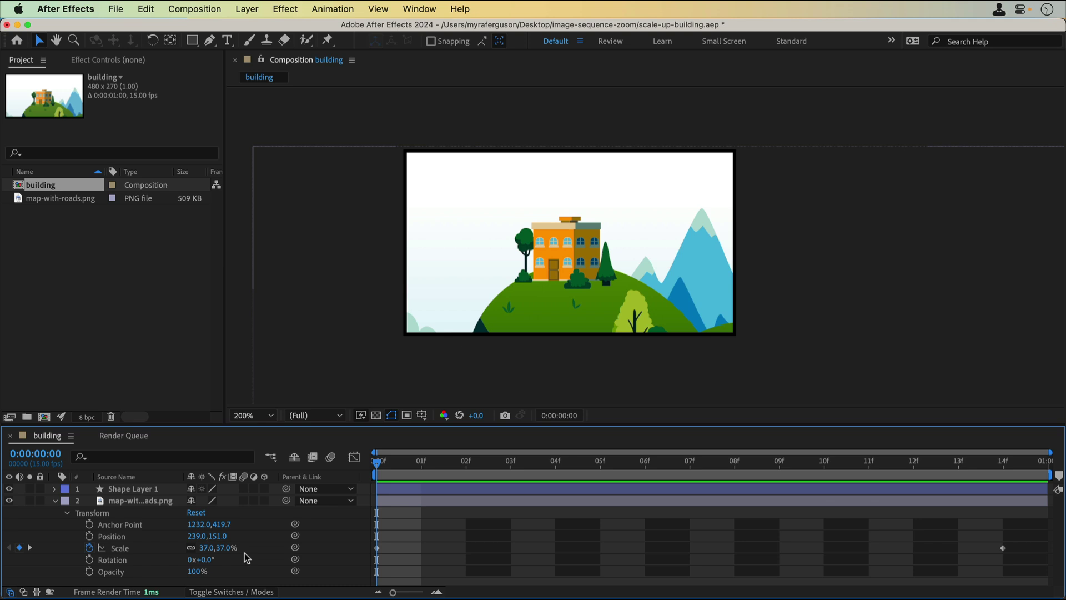
Add the building composition to the Render Queue for output as a PNG sequence.
{"action": "left_click", "coordinate": [167, 490]}
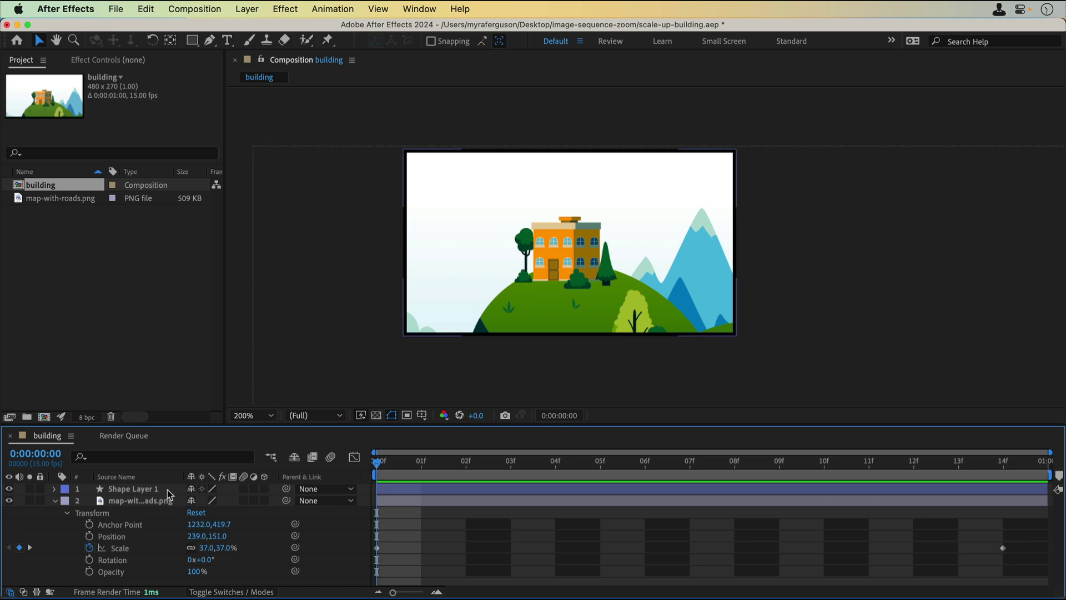
{"action": "left_click", "coordinate": [289, 389]}
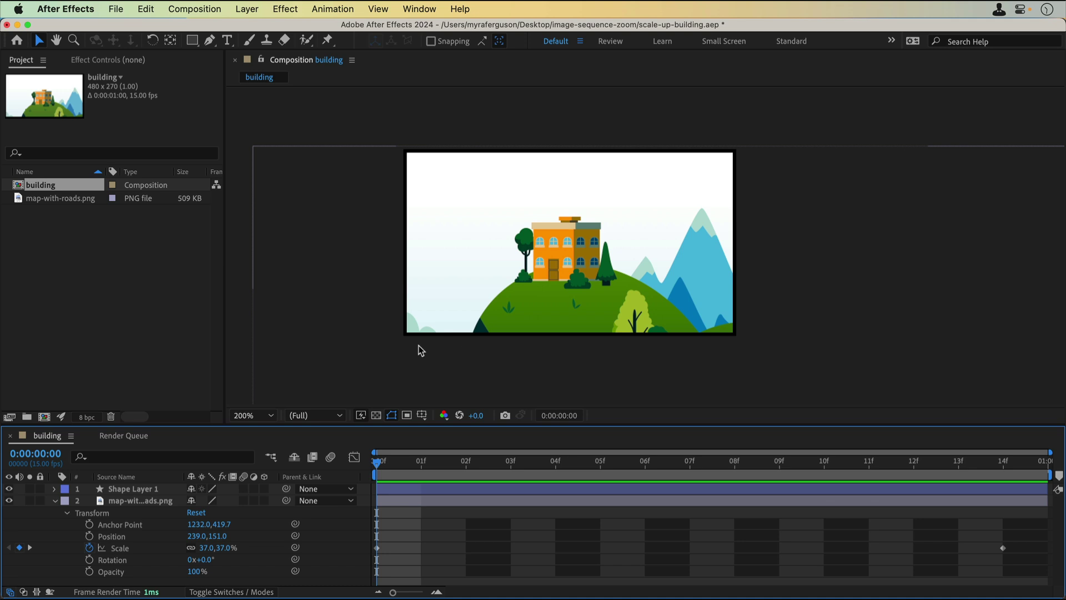
{"action": "left_click", "coordinate": [115, 8]}
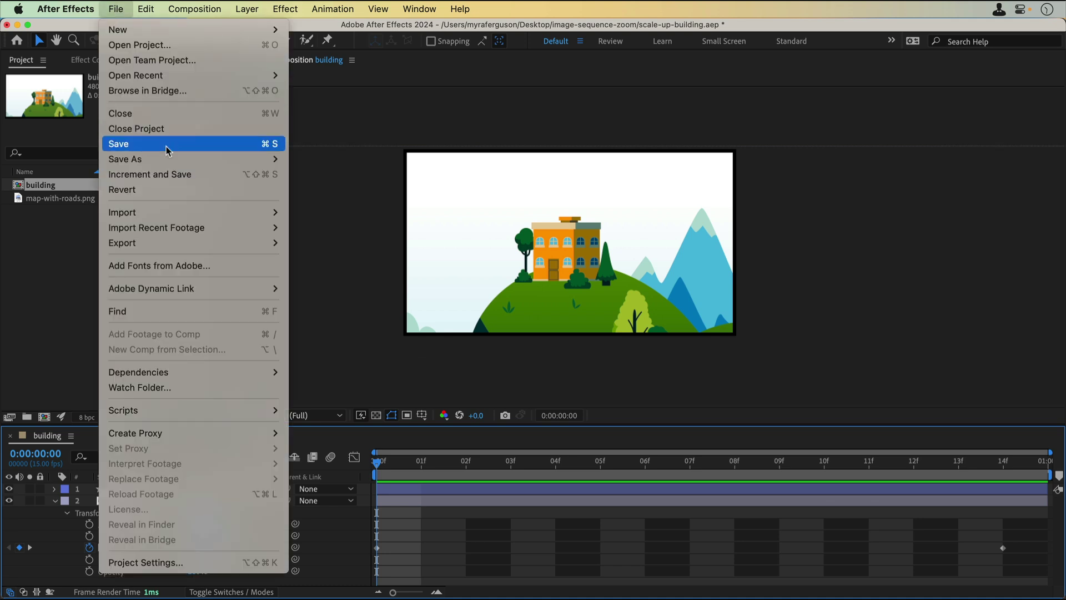
{"action": "mouse_move", "coordinate": [174, 248]}
{"action": "left_click", "coordinate": [371, 258]}
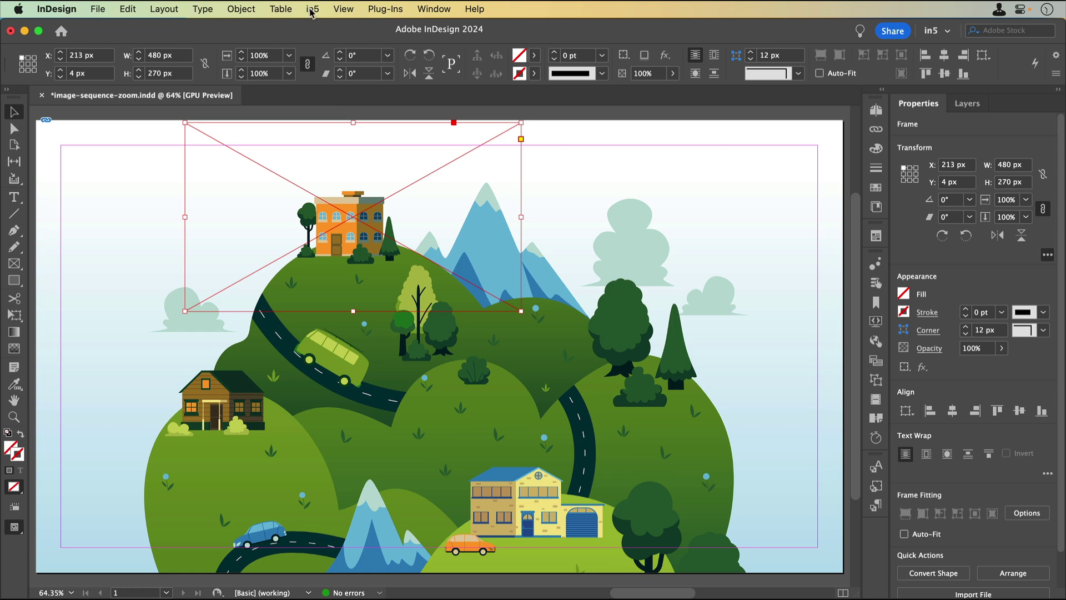
Add an in5 Image Sequence widget to the frame, loading images from the building folder.
{"action": "left_click", "coordinate": [312, 9]}
{"action": "mouse_move", "coordinate": [356, 83]}
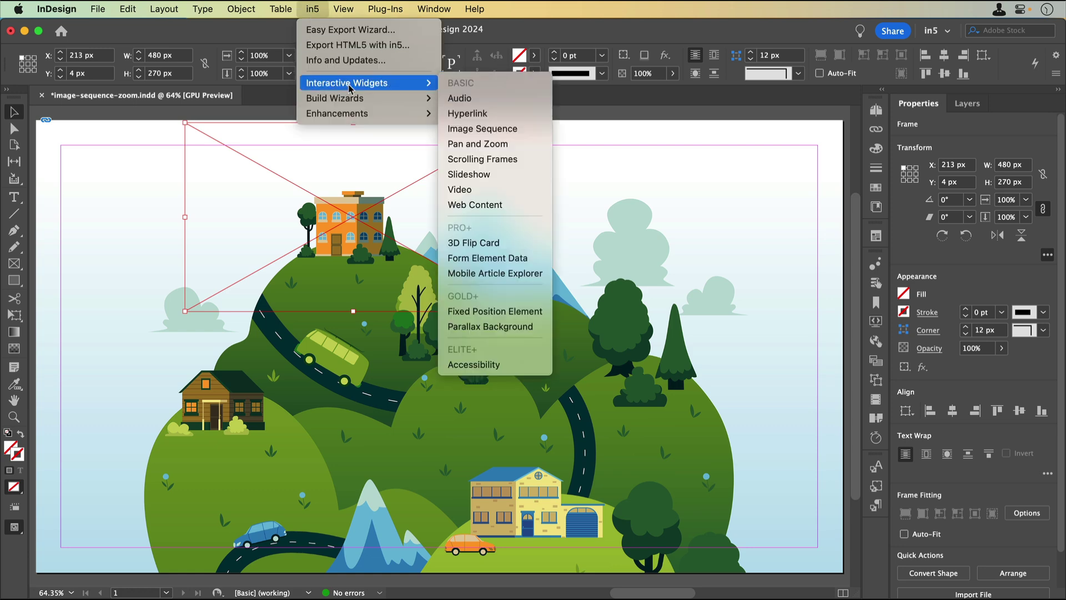
{"action": "left_click", "coordinate": [507, 131]}
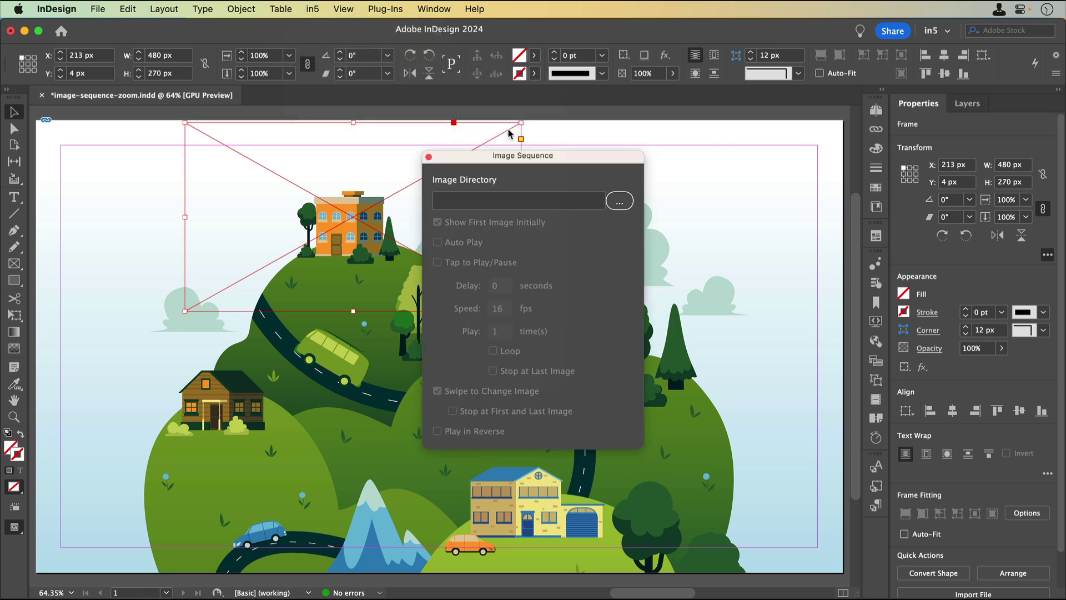
{"action": "left_click", "coordinate": [619, 200]}
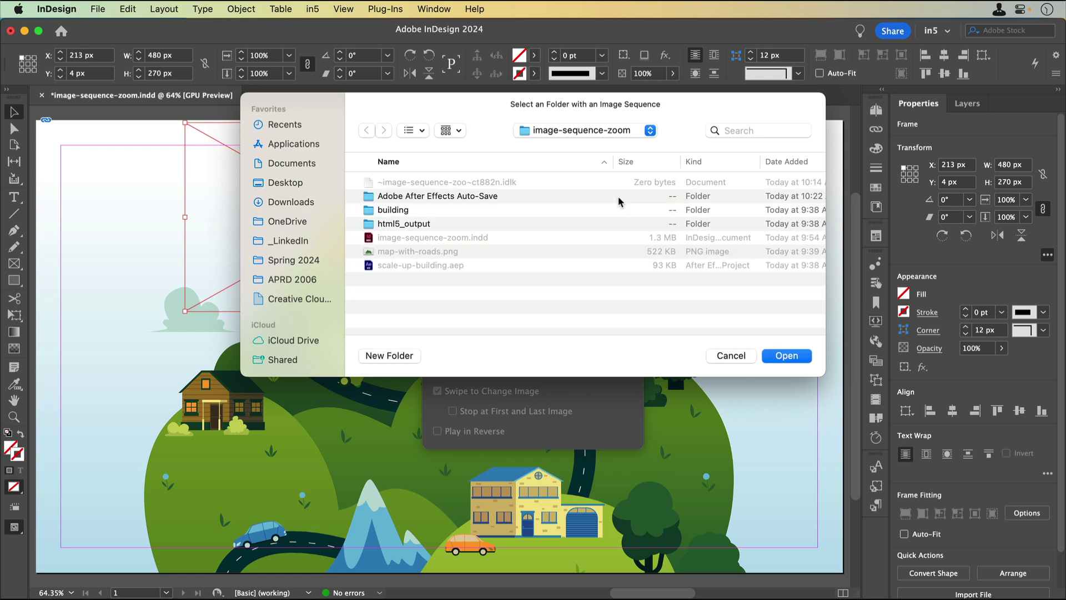
{"action": "left_click", "coordinate": [395, 211]}
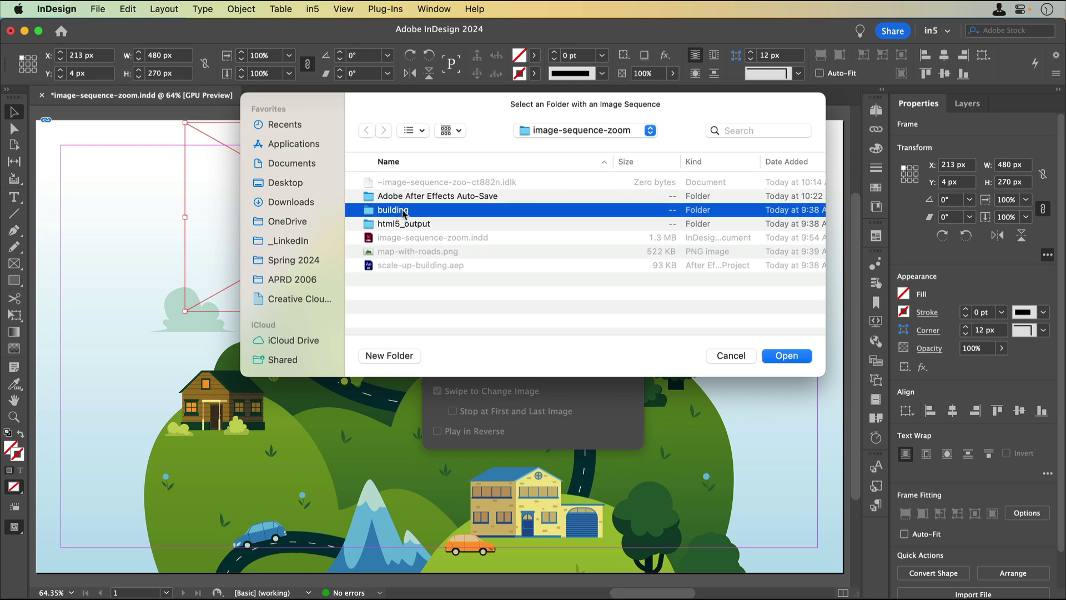
{"action": "left_click", "coordinate": [774, 358]}
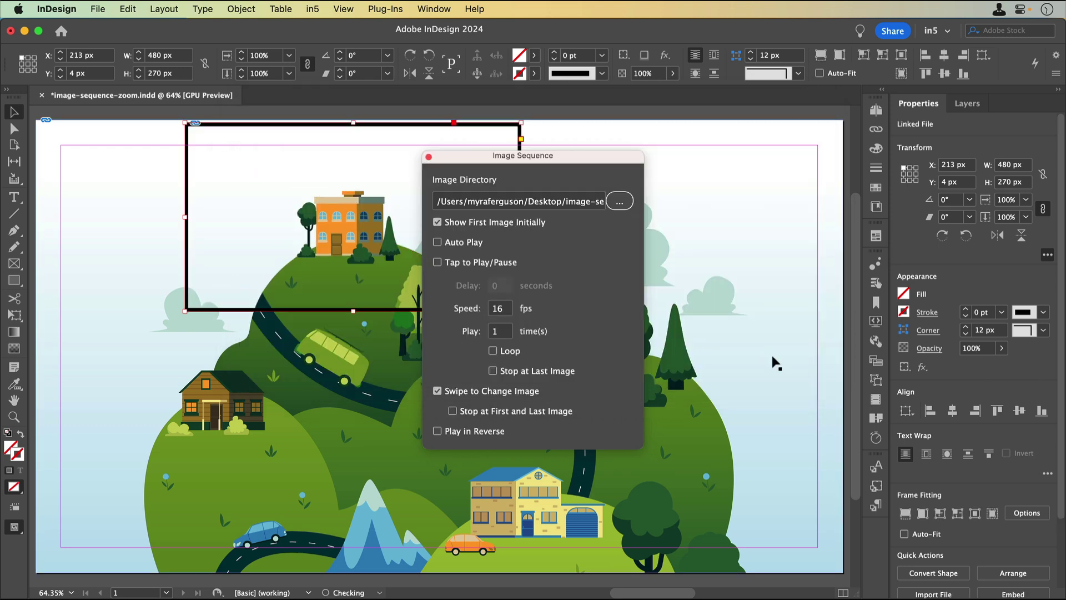
Enable Auto Play and disable Swipe to Change Image for the sequence.
{"action": "left_click", "coordinate": [437, 242]}
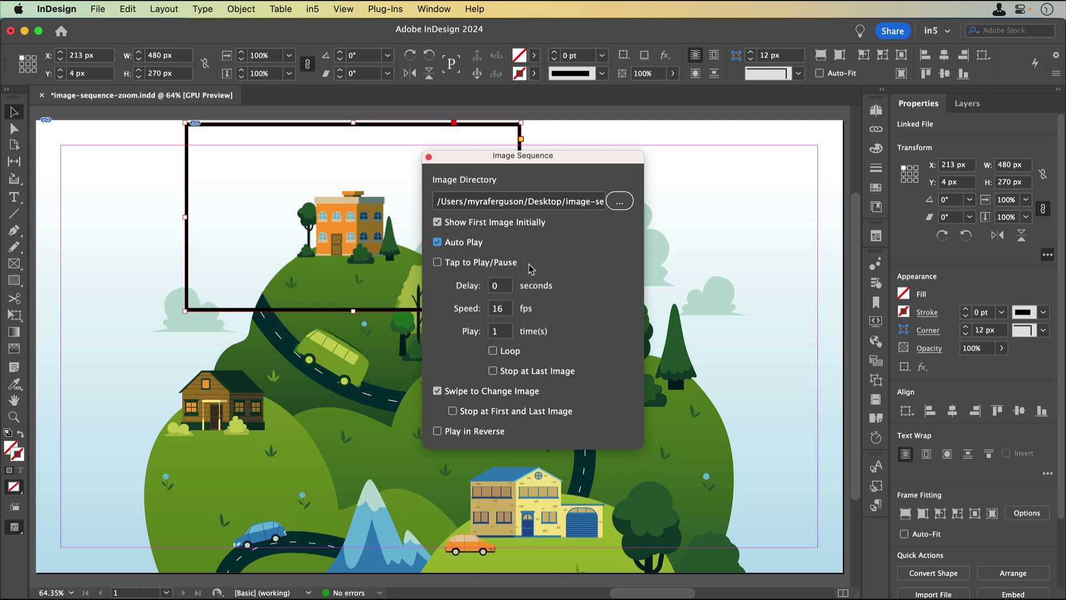
{"action": "left_click", "coordinate": [437, 391]}
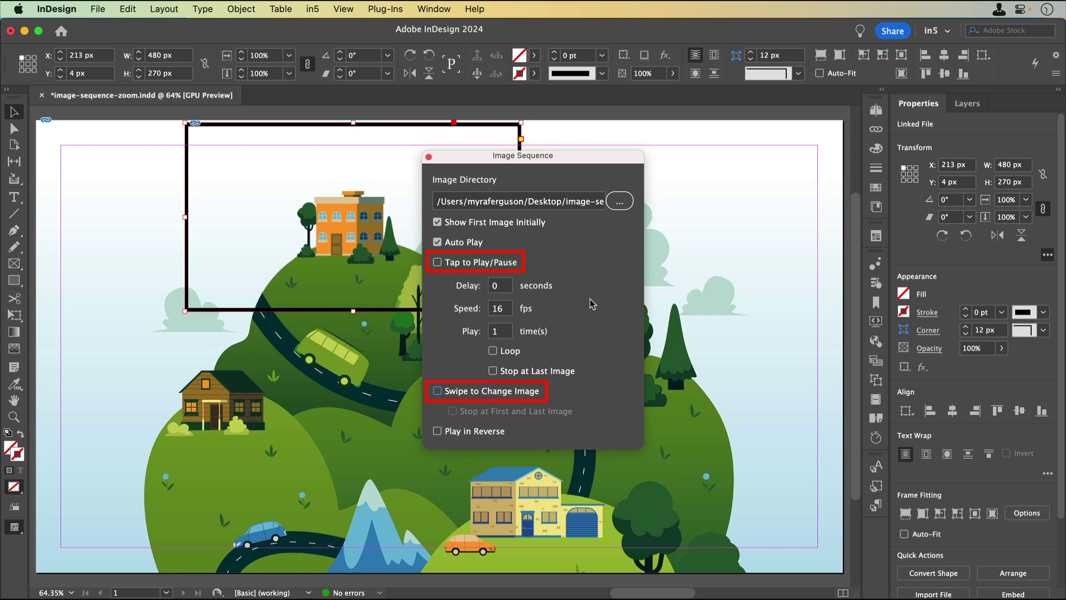
{"action": "left_click", "coordinate": [429, 158]}
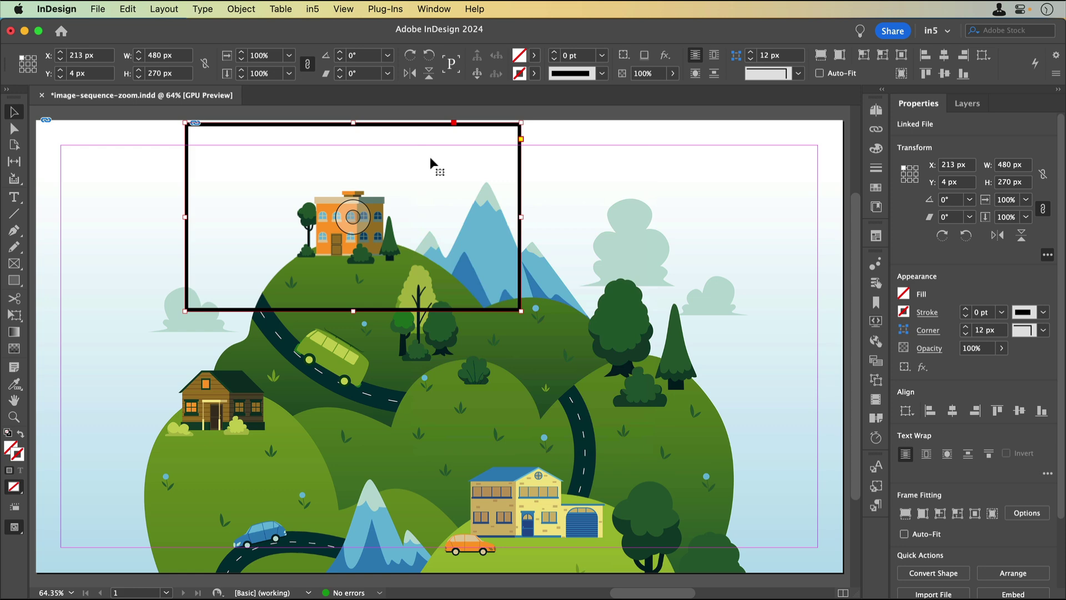
Convert the frame into a multi-state object in the Object States panel.
{"action": "left_click", "coordinate": [437, 10]}
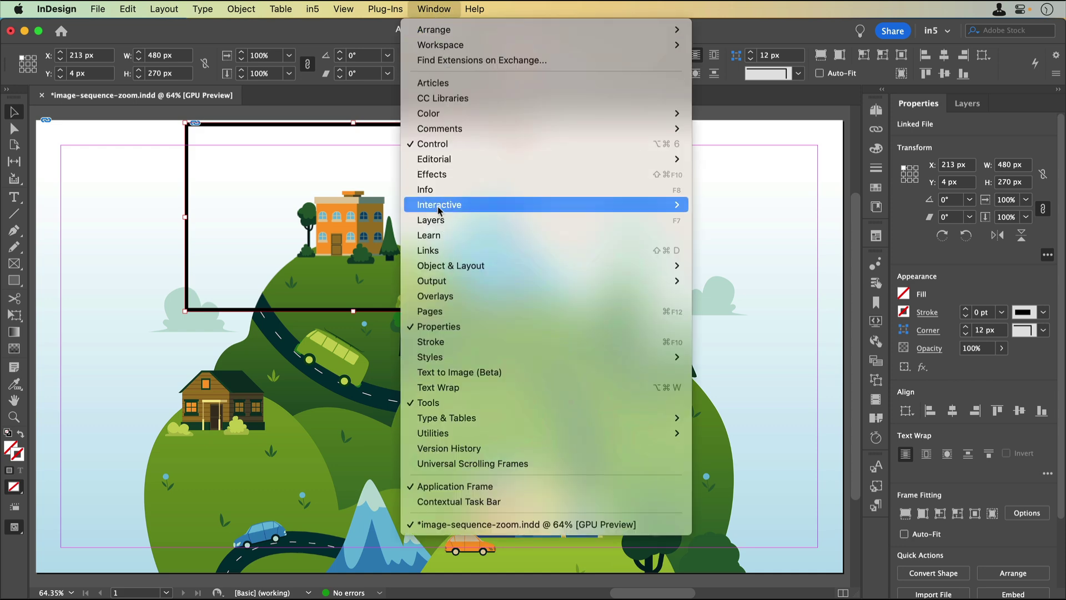
{"action": "mouse_move", "coordinate": [440, 207]}
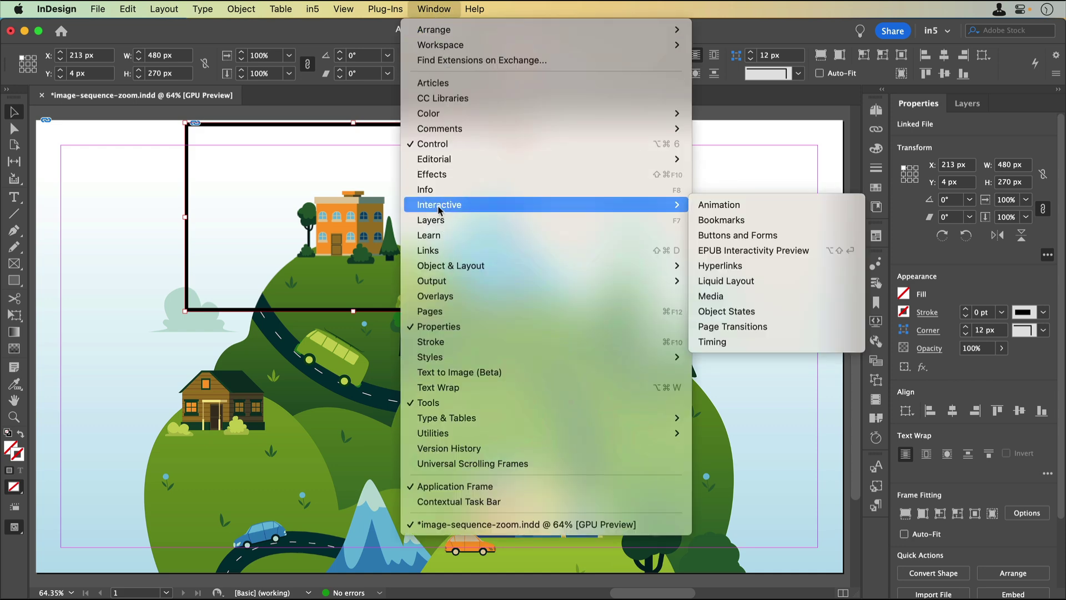
{"action": "left_click", "coordinate": [778, 312]}
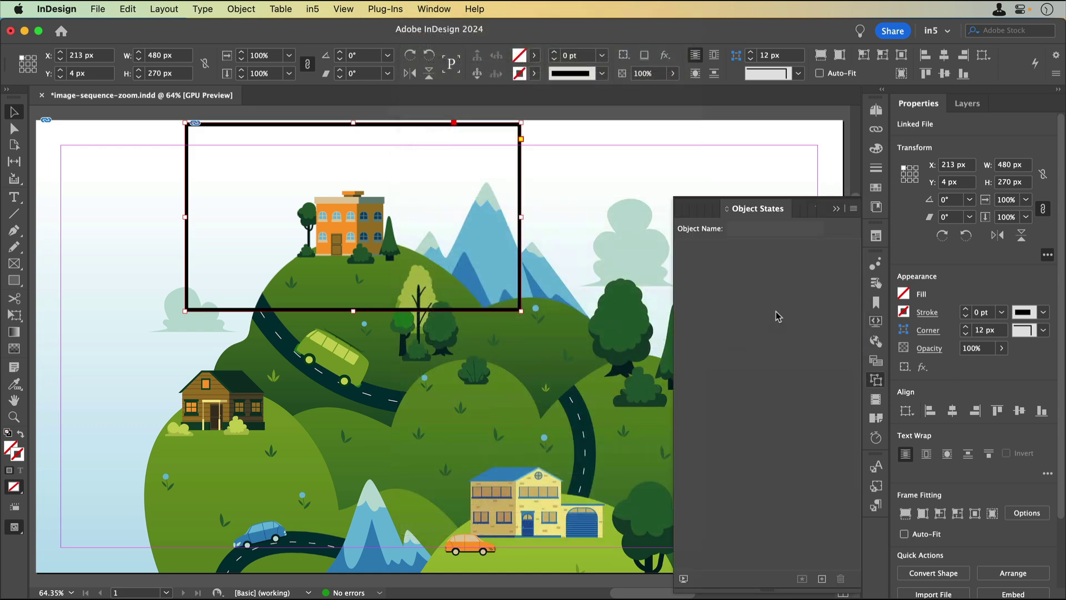
{"action": "left_click", "coordinate": [822, 578]}
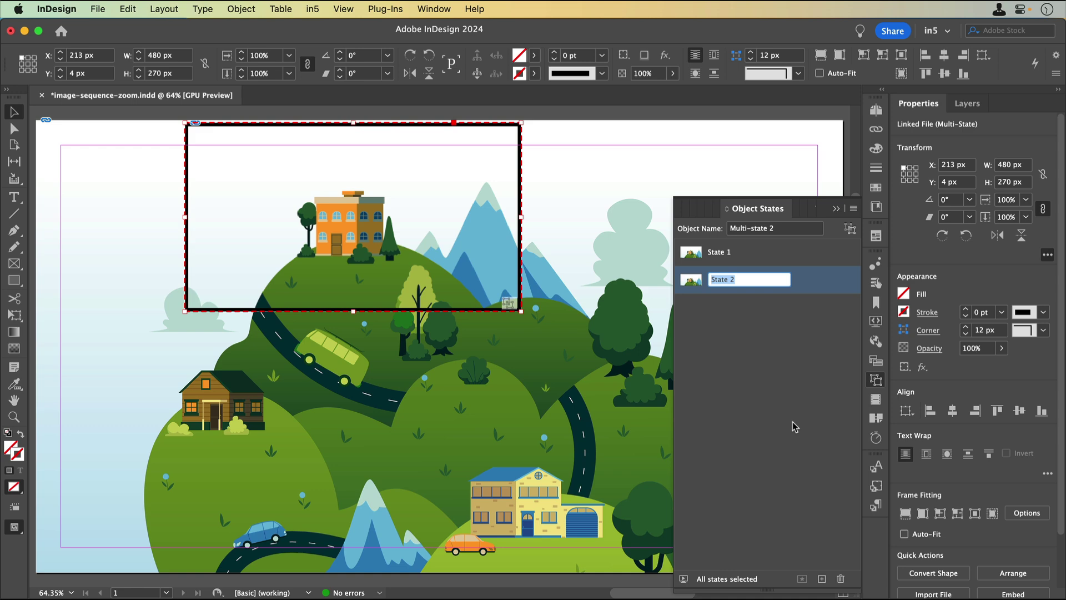
Add an Empty state and delete State 2 from the multi-state object.
{"action": "left_click", "coordinate": [852, 209]}
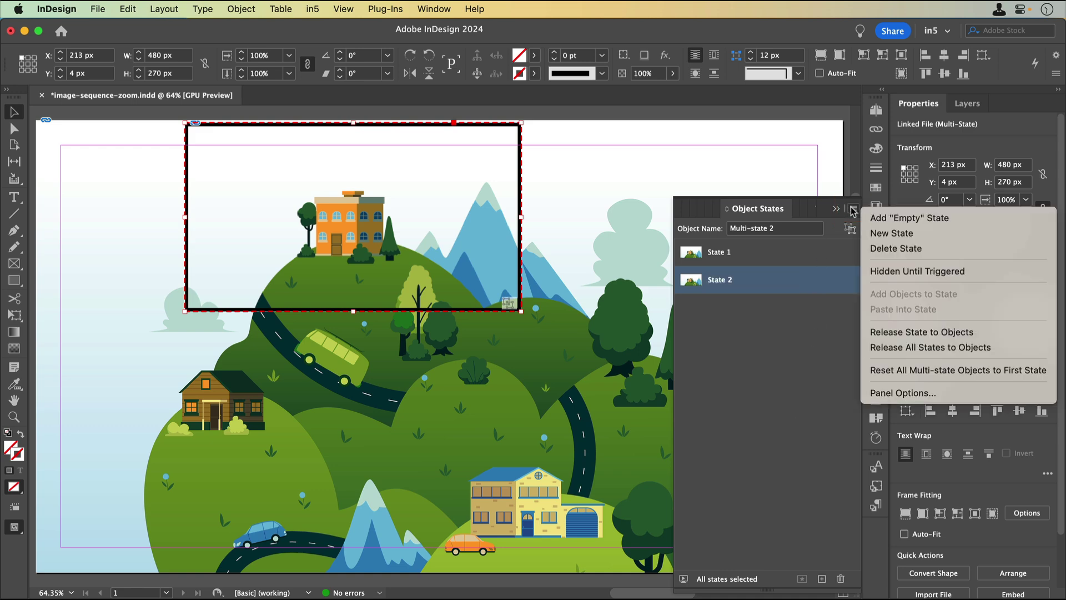
{"action": "left_click", "coordinate": [959, 223]}
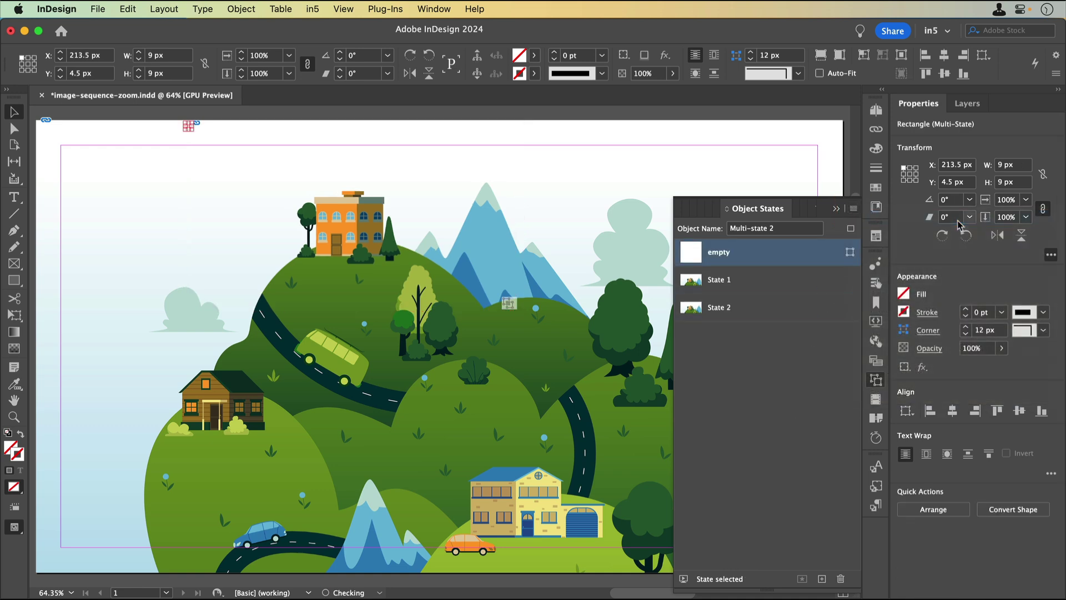
{"action": "left_click", "coordinate": [759, 320]}
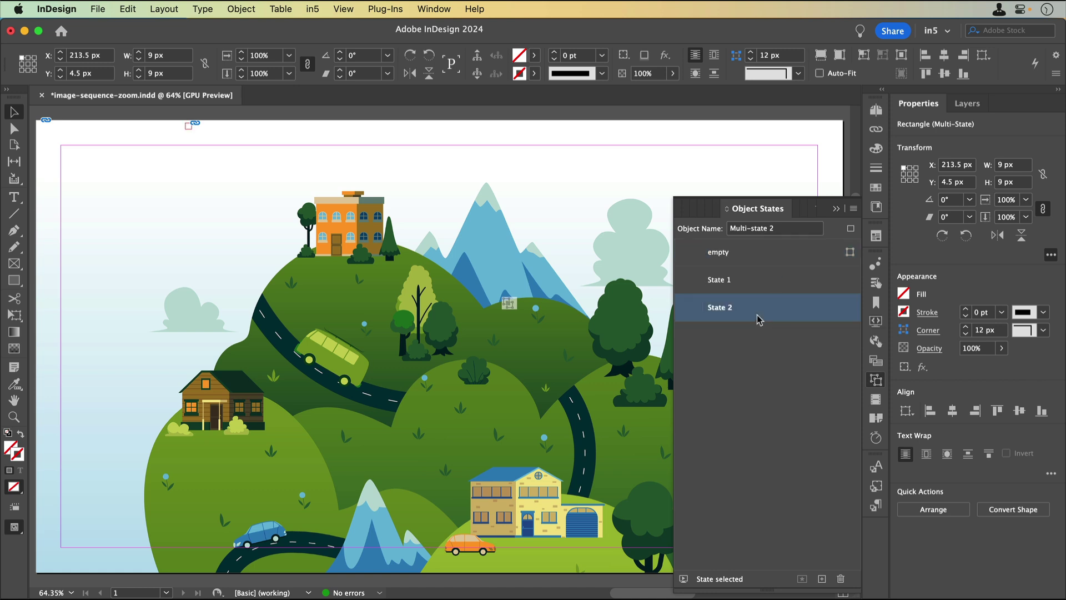
{"action": "left_click", "coordinate": [840, 578]}
{"action": "left_click", "coordinate": [666, 334]}
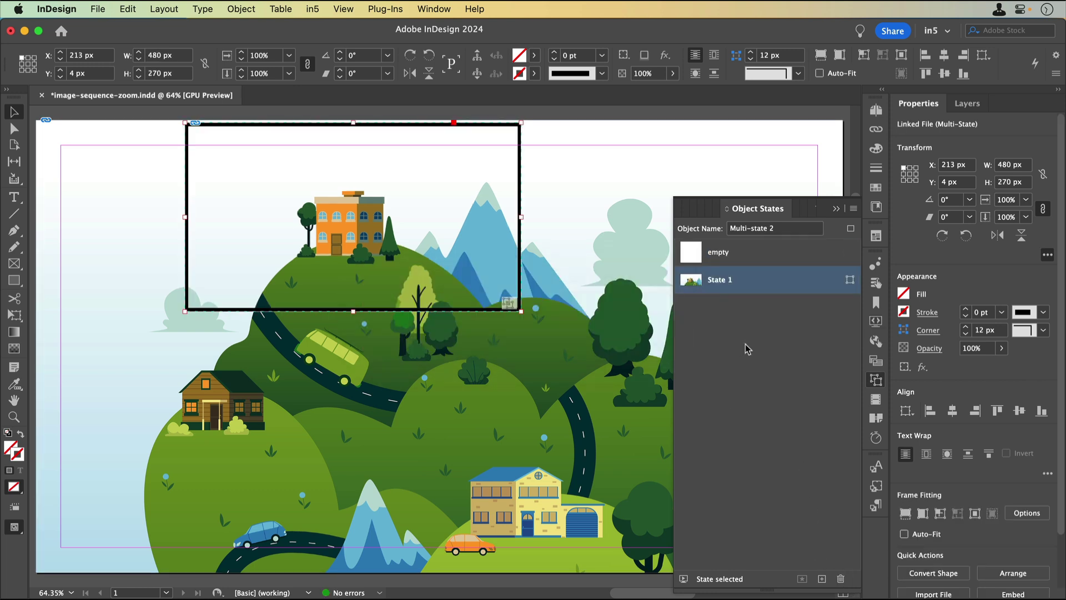
Draw a rectangle with no stroke over the orange building.
{"action": "left_click", "coordinate": [836, 208]}
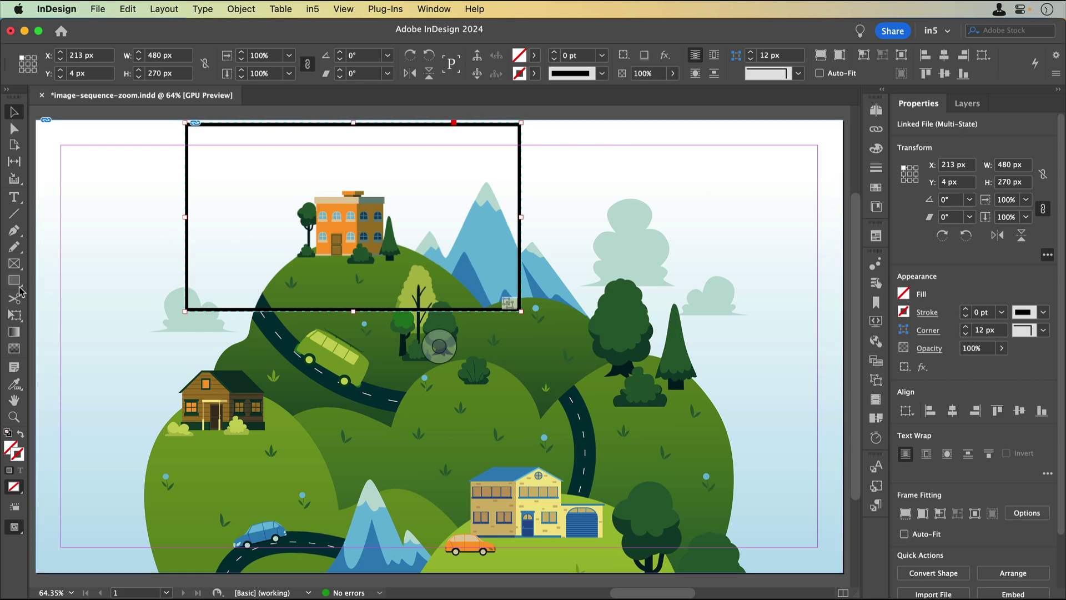
{"action": "key", "text": "m"}
{"action": "left_click_drag", "start_coordinate": [286, 186], "coordinate": [405, 269]}
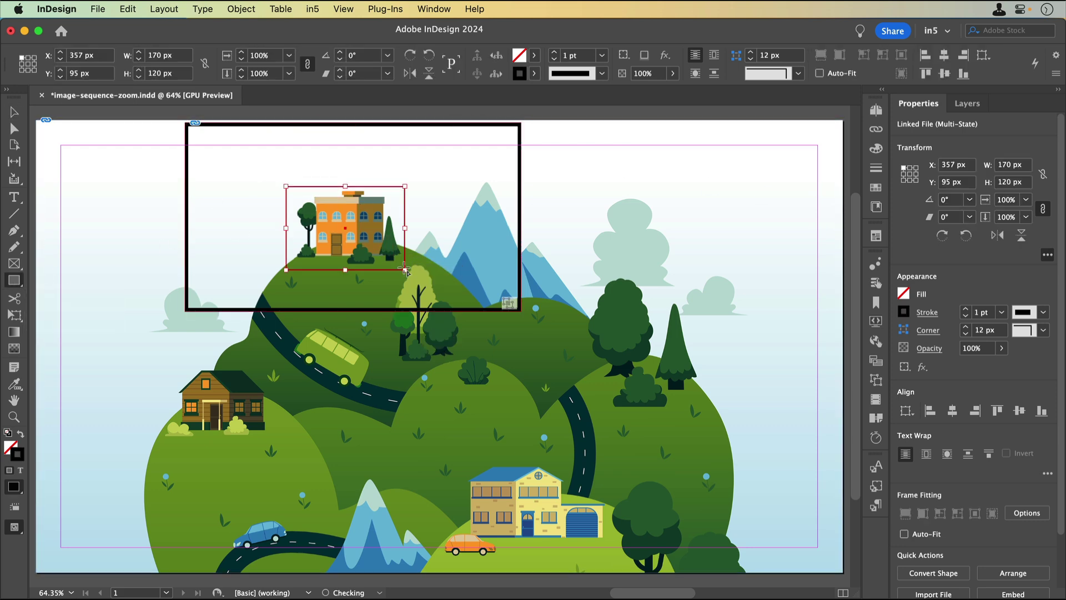
{"action": "left_click", "coordinate": [534, 73]}
{"action": "left_click", "coordinate": [441, 118]}
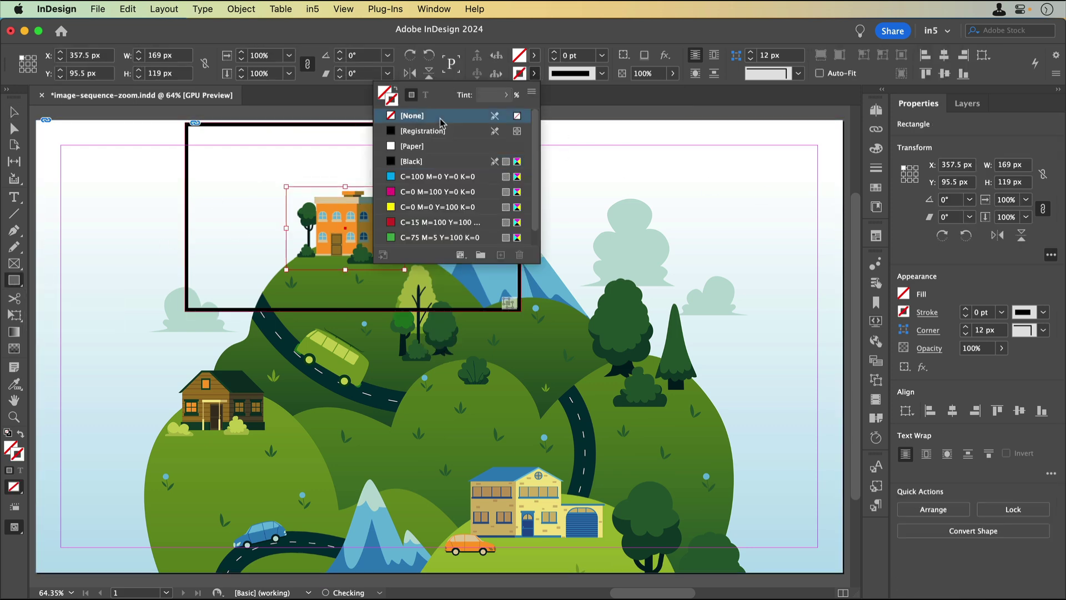
Make the rectangle a Button with a Go To Next State action.
{"action": "left_click", "coordinate": [439, 10]}
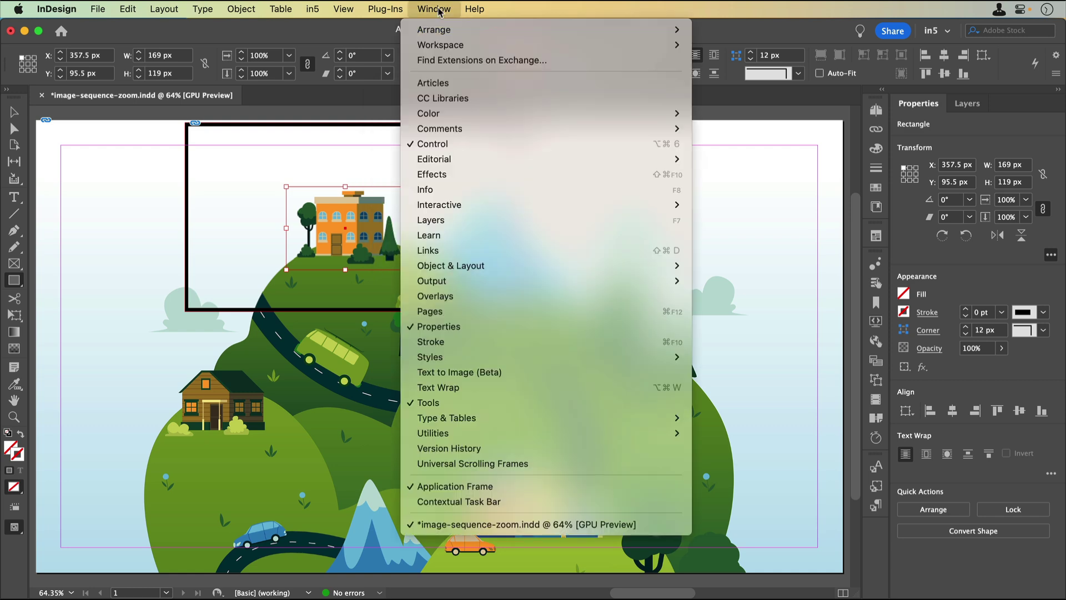
{"action": "mouse_move", "coordinate": [494, 203]}
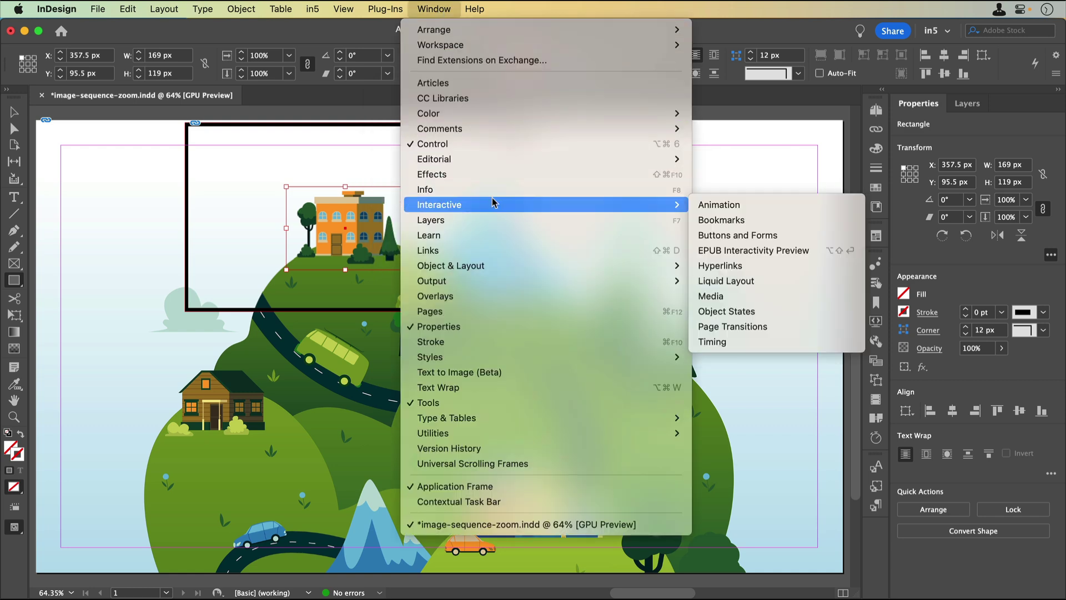
{"action": "left_click", "coordinate": [747, 235]}
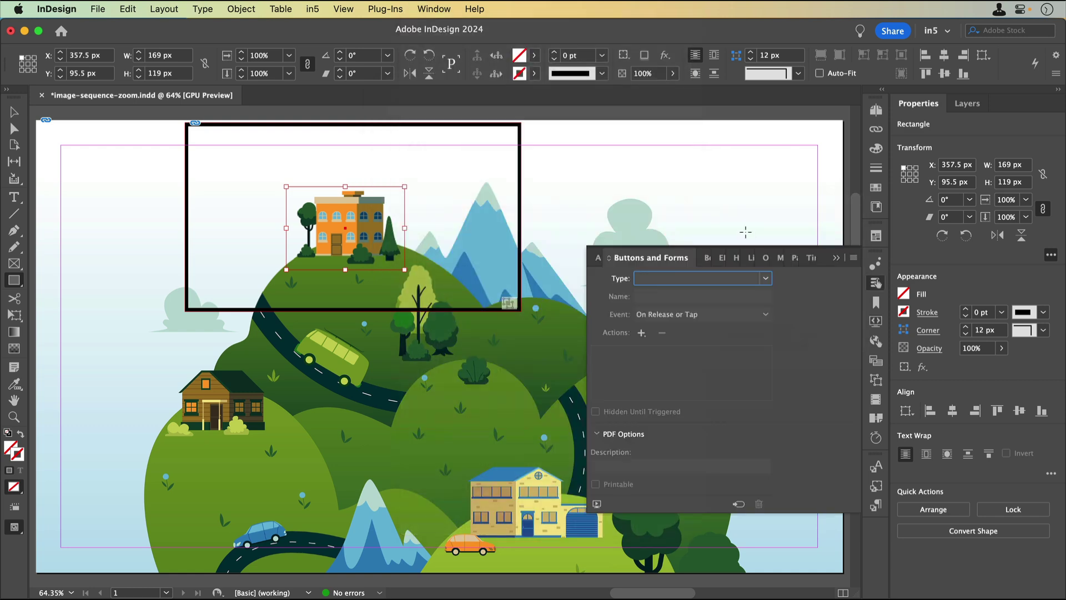
{"action": "left_click", "coordinate": [760, 279]}
{"action": "left_click", "coordinate": [725, 290]}
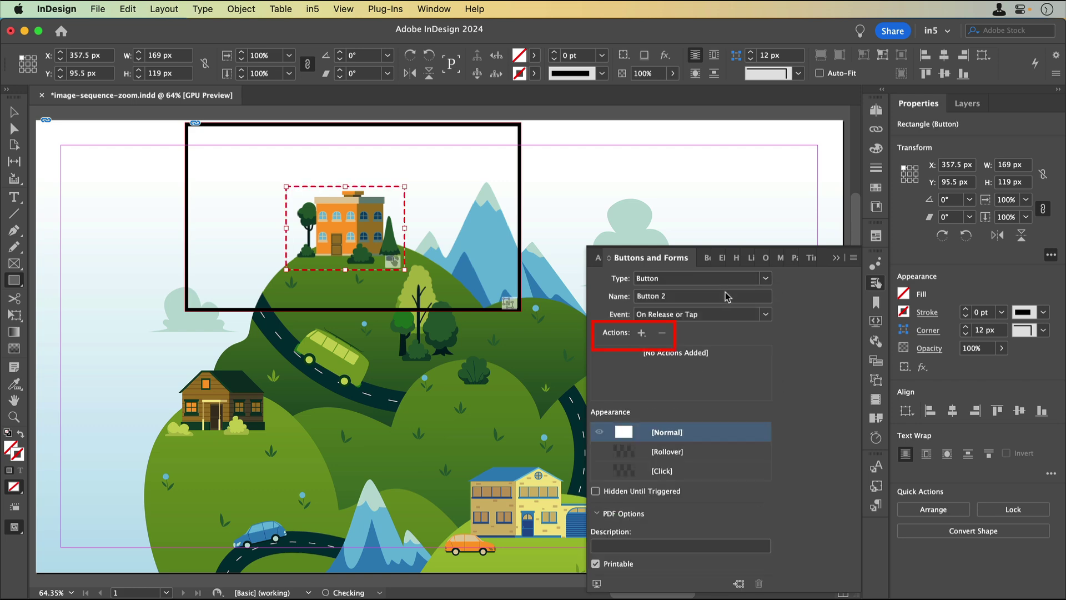
{"action": "left_click", "coordinate": [642, 333]}
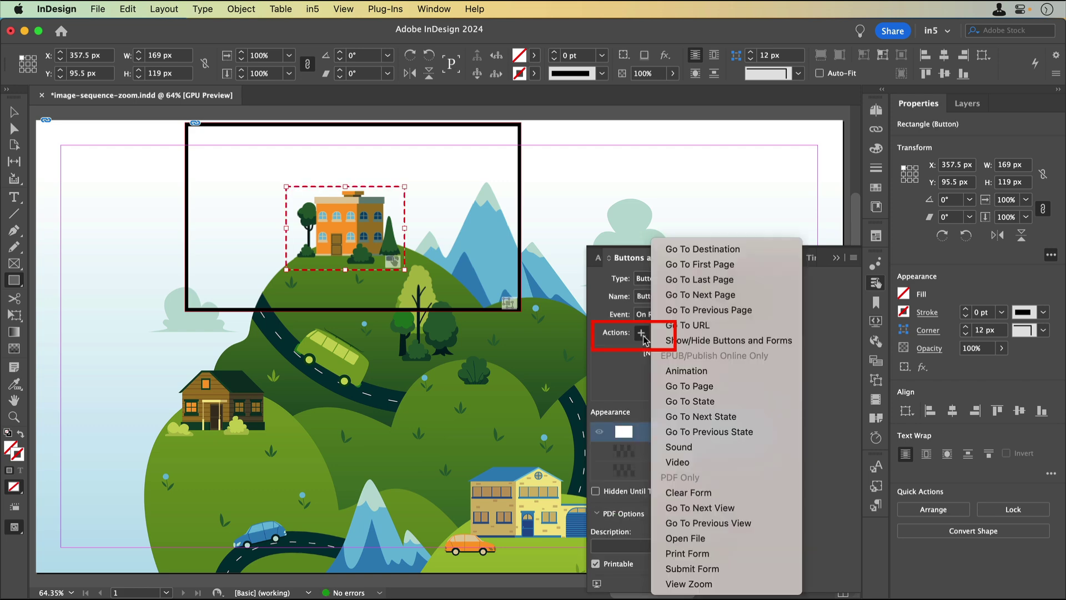
{"action": "left_click", "coordinate": [703, 417]}
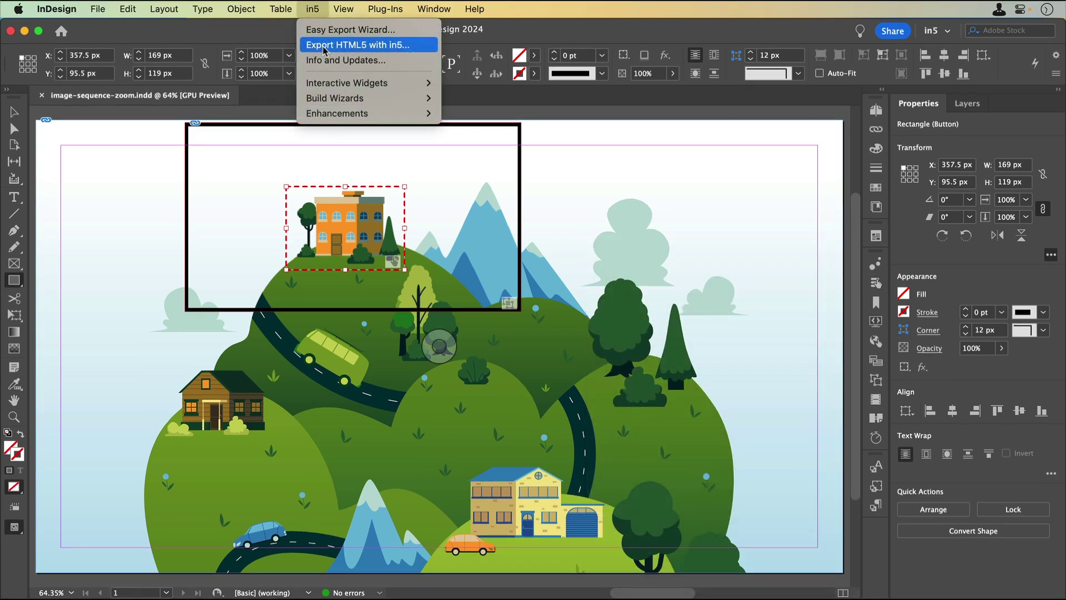
Export to HTML5 with in5, then click the orange building to open and close its close-up.
{"action": "left_click", "coordinate": [325, 45]}
{"action": "left_click", "coordinate": [768, 520]}
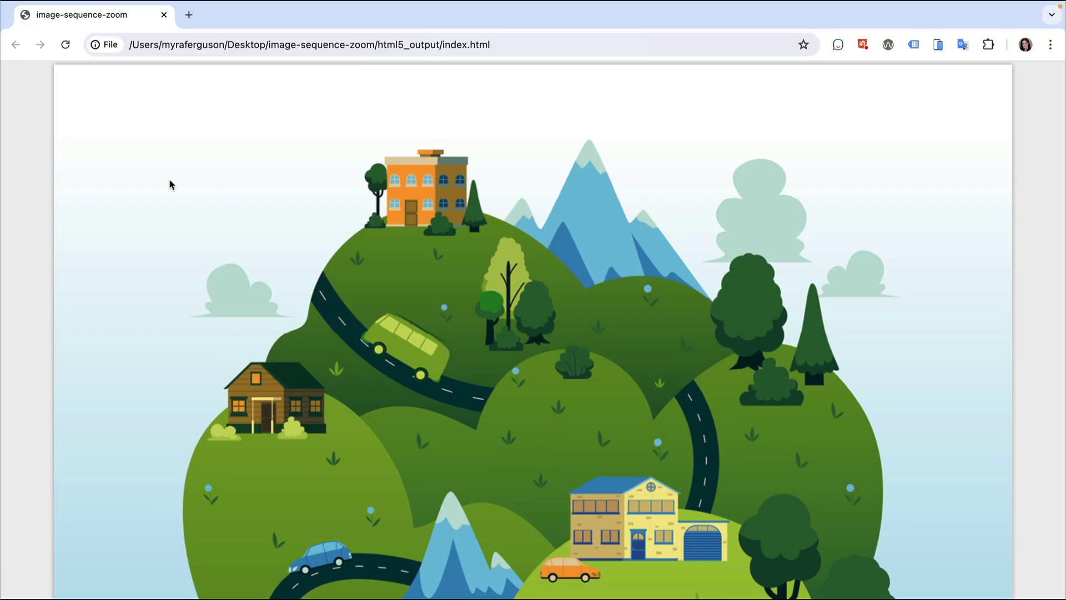
{"action": "left_click", "coordinate": [415, 189]}
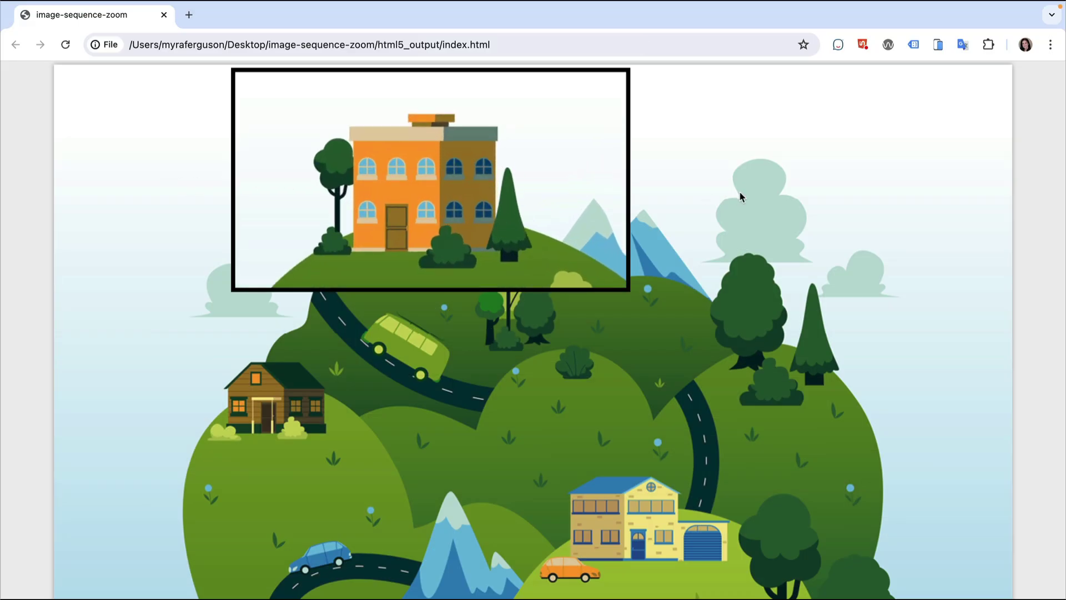
{"action": "left_click", "coordinate": [406, 171]}
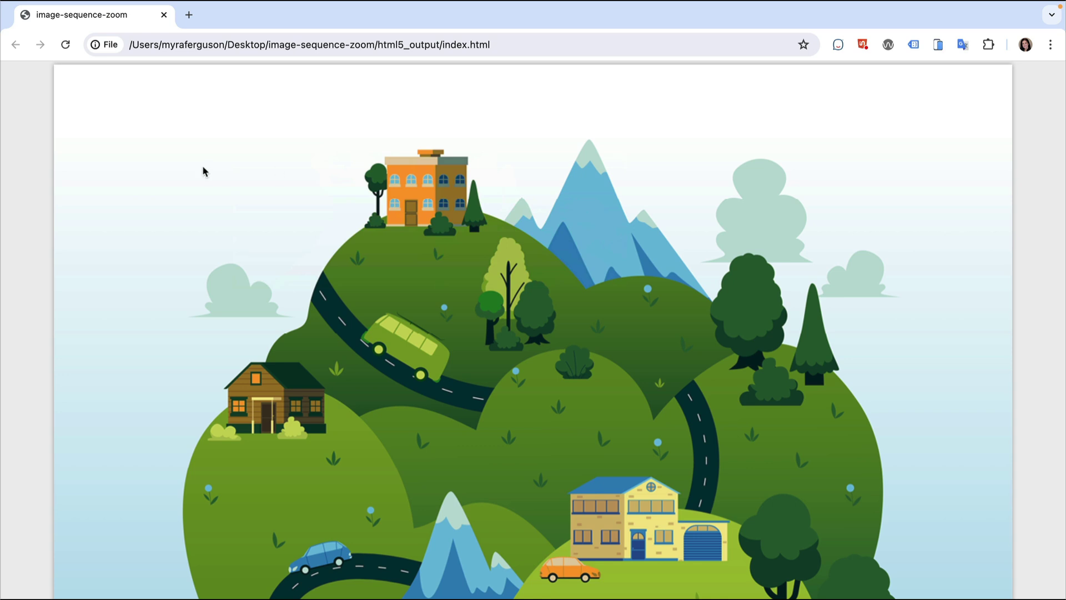